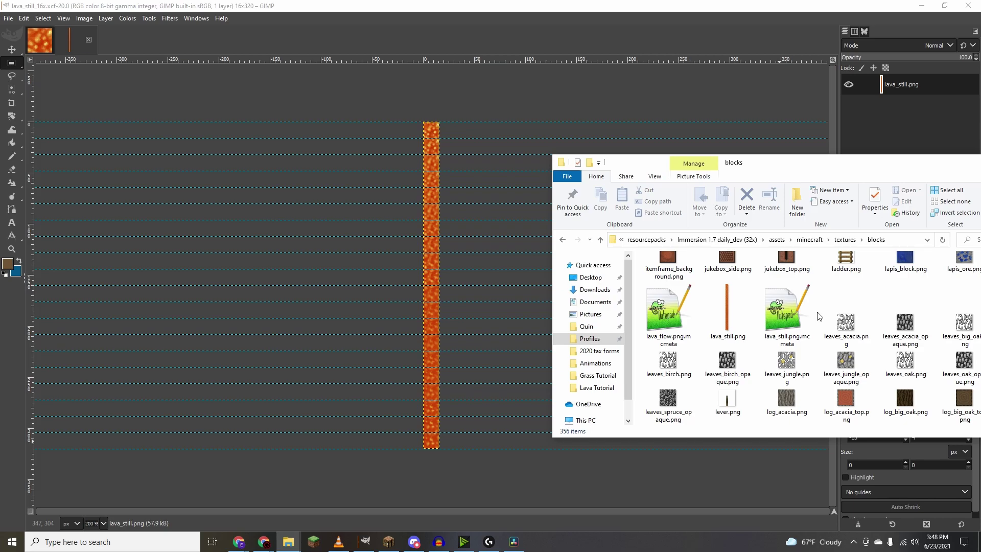
Select lava_still.png, then lava_still.png.mcmeta to view its details, and return to GIMP.
click(731, 301)
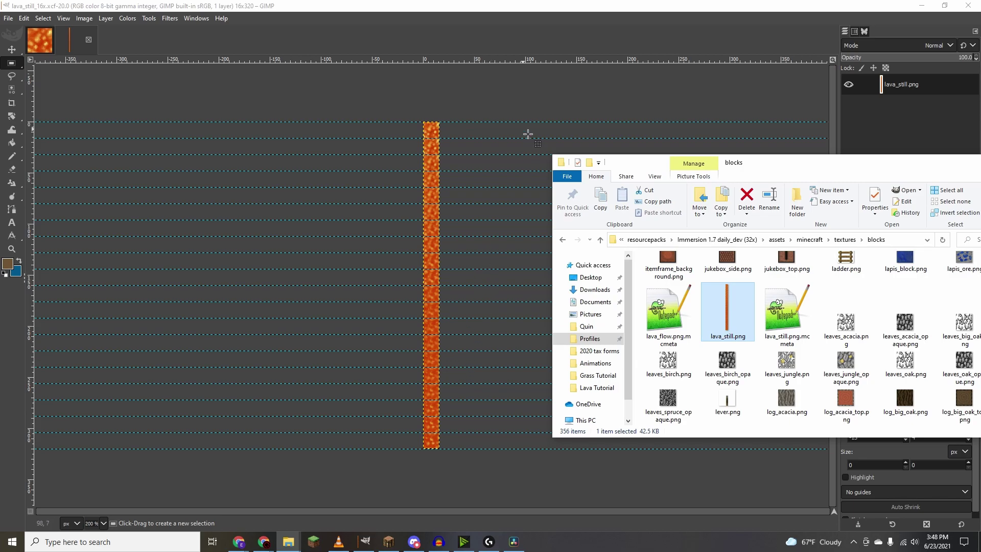
click(802, 312)
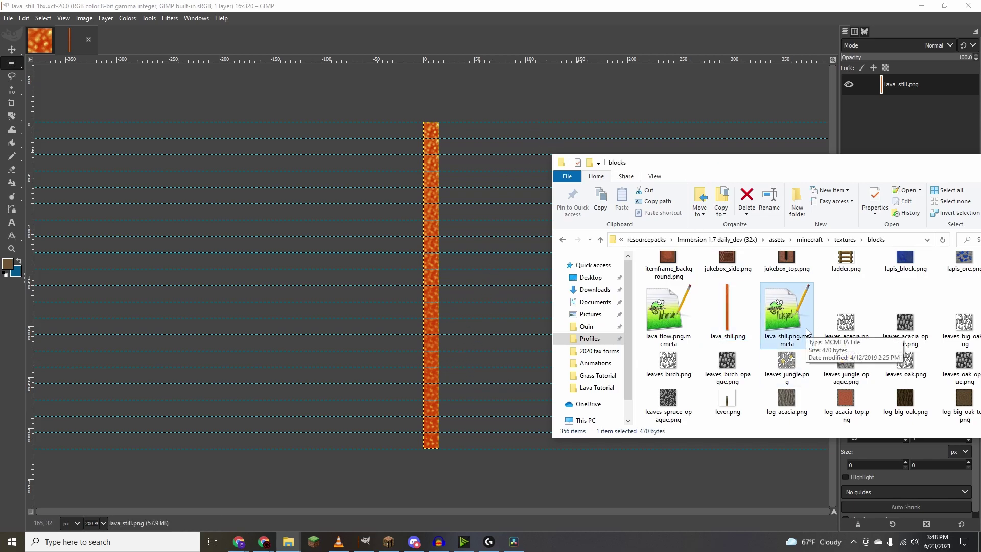
click(456, 9)
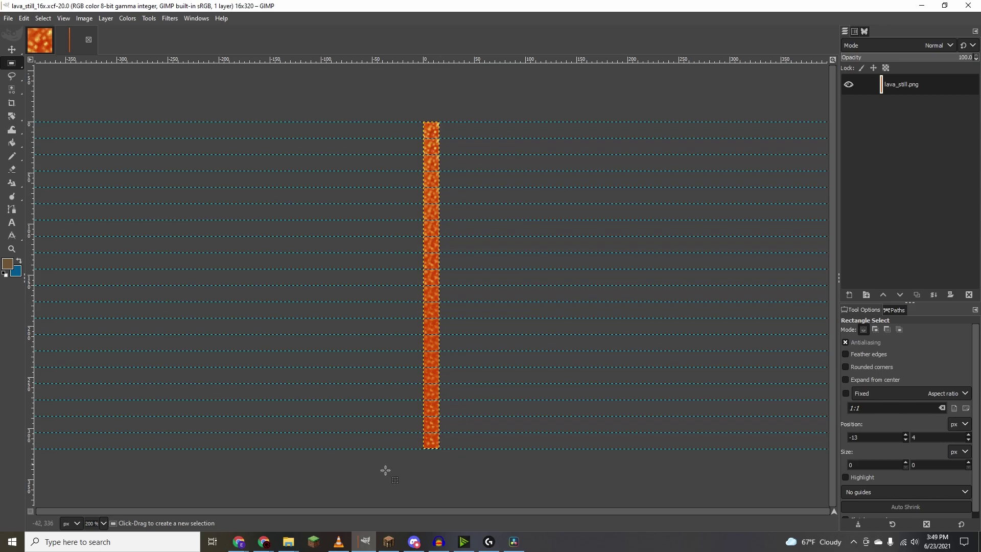
Zoom the lava strip to 800% to inspect the frames, back out to 200%, then return to Explorer.
ctrl+scroll(423, 444, up, 4)
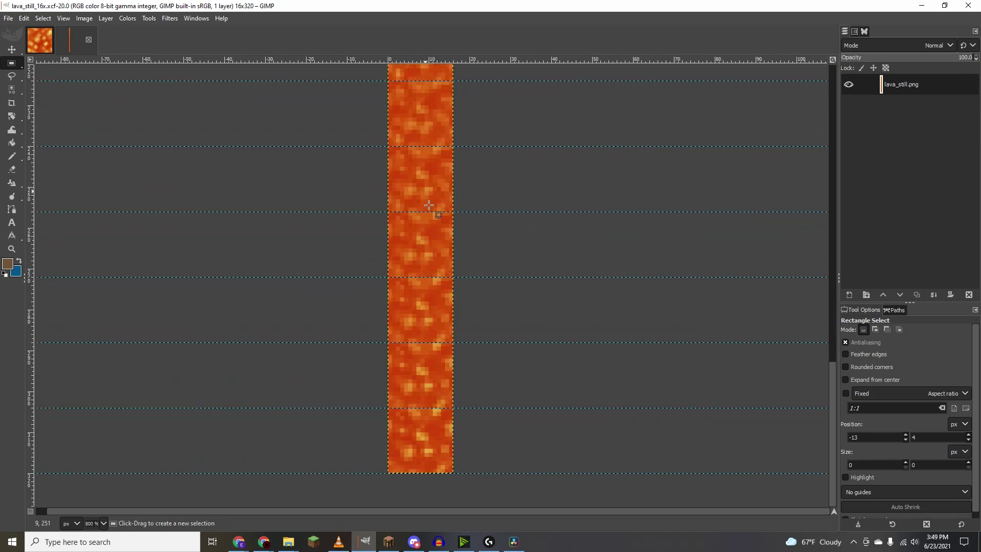
ctrl+scroll(424, 319, down, 3)
ctrl+scroll(416, 331, down, 1)
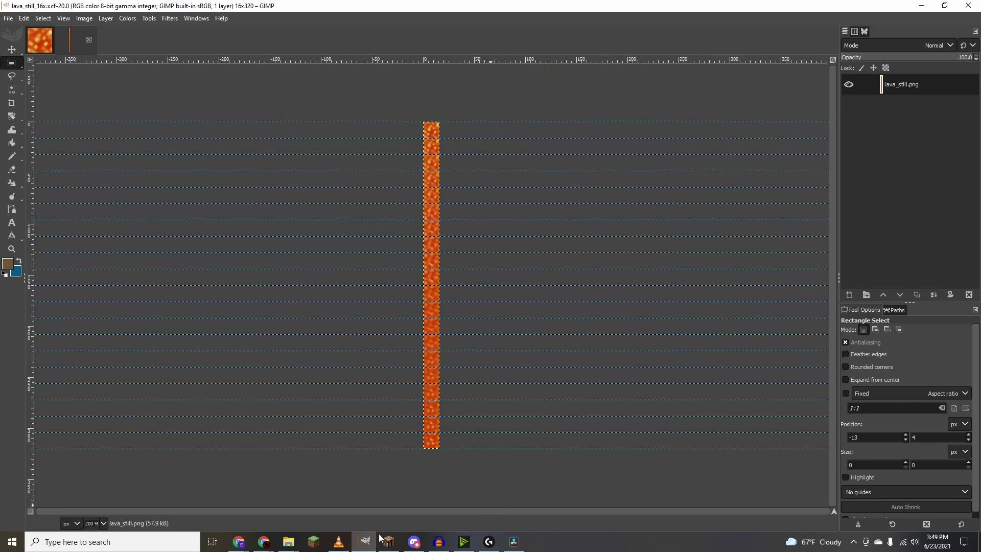
key(alt+Tab)
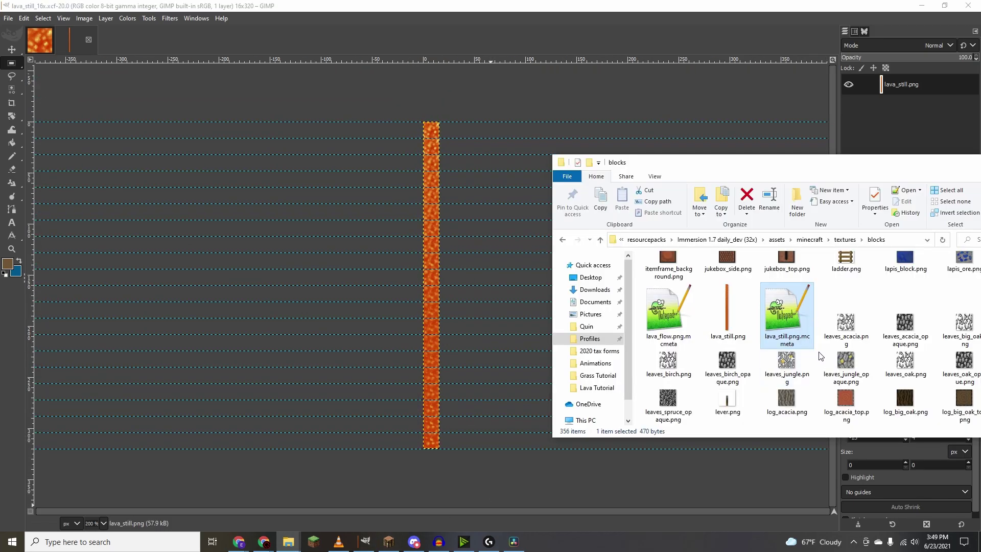
Open lava_still.png.mcmeta from the blocks folder in Notepad++.
double_click(793, 320)
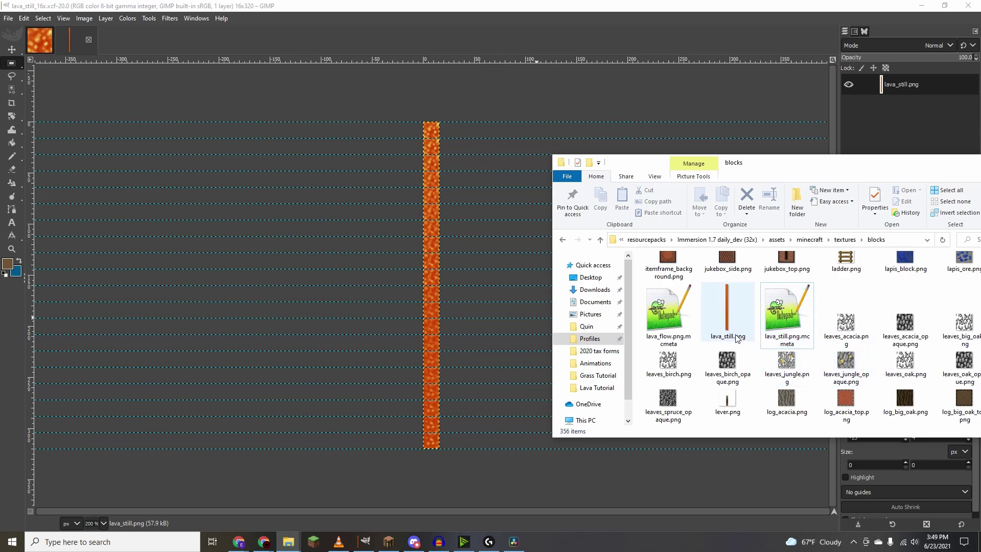
click(655, 177)
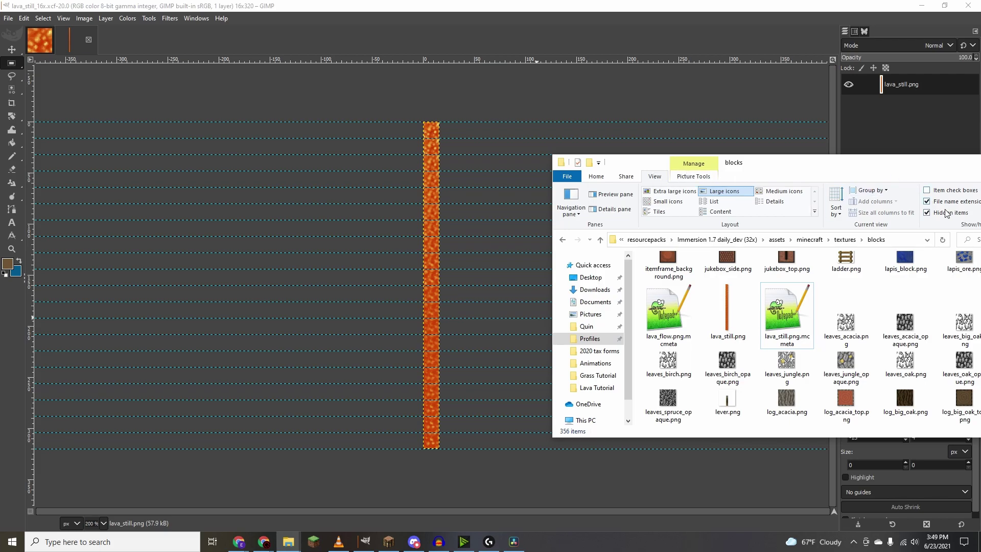
drag(923, 168, 896, 156)
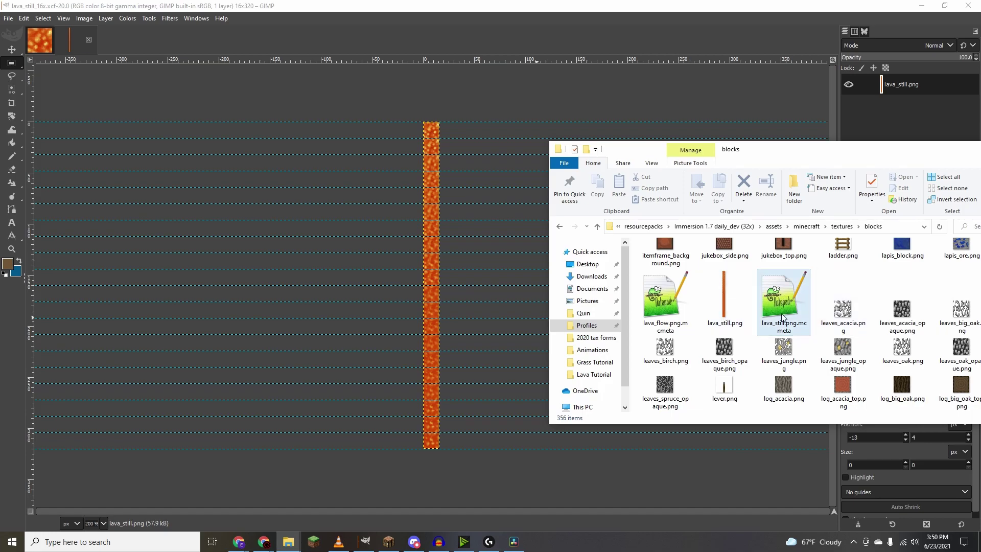
click(798, 331)
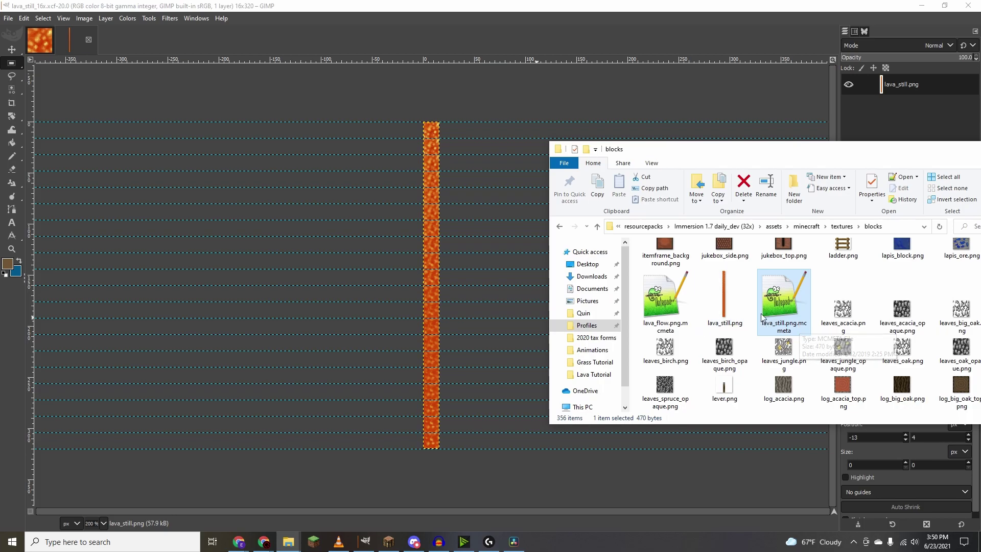
double_click(781, 335)
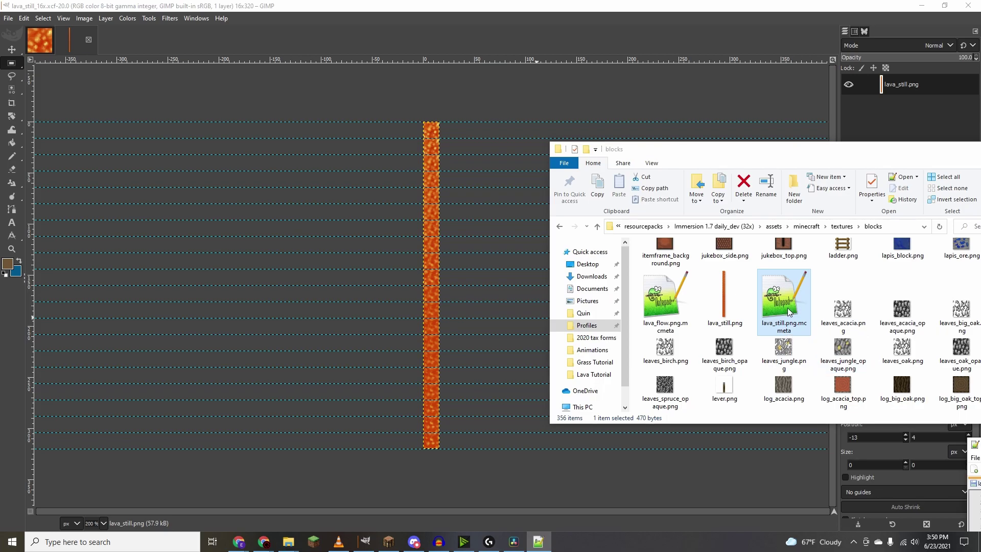
Bring the mcmeta file forward in Notepad++ and highlight the "animation": key.
click(546, 544)
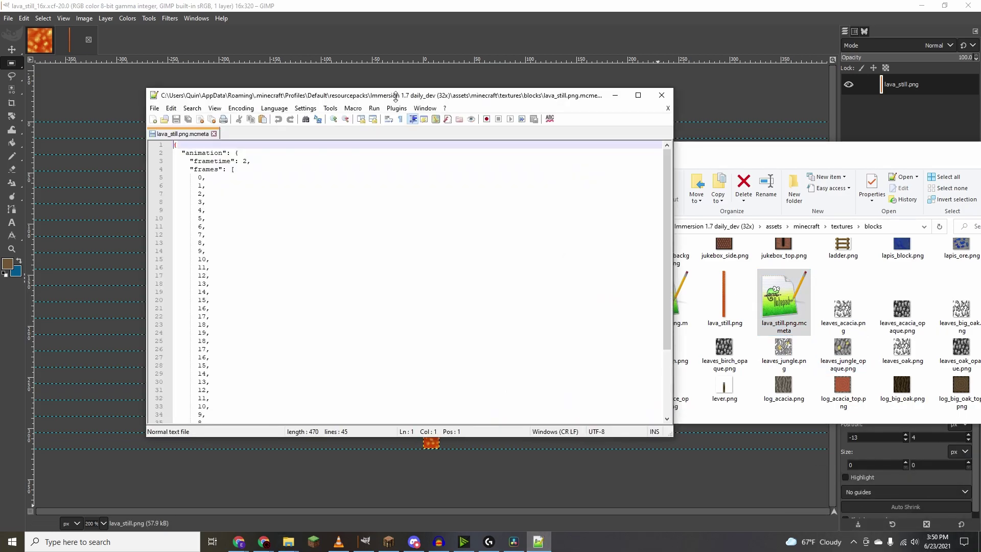
drag(395, 96, 404, 85)
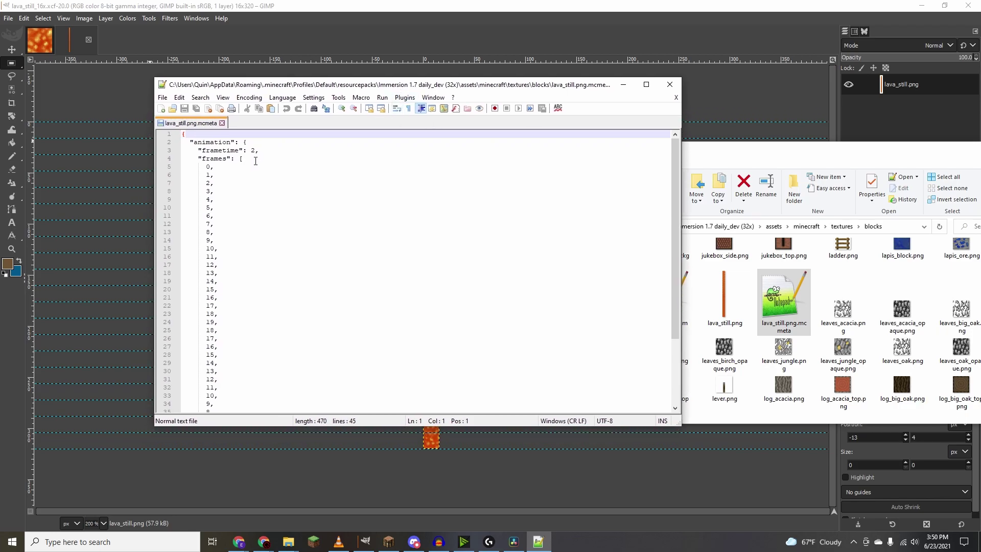
drag(189, 143, 251, 148)
key(shift+Left)
key(shift+Left)
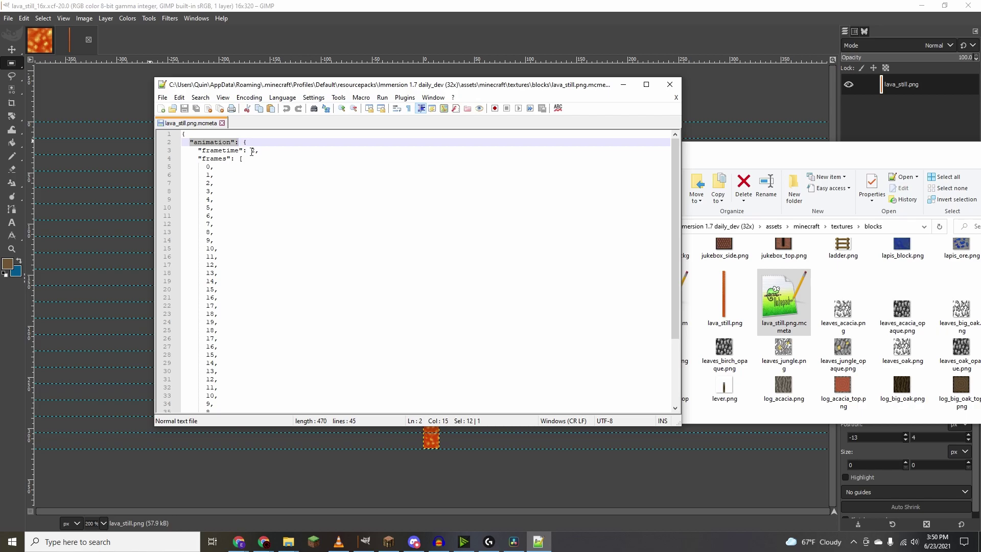
Highlight the frametime value 2, then step down to the frames list's first entry, 0.
drag(198, 150, 258, 151)
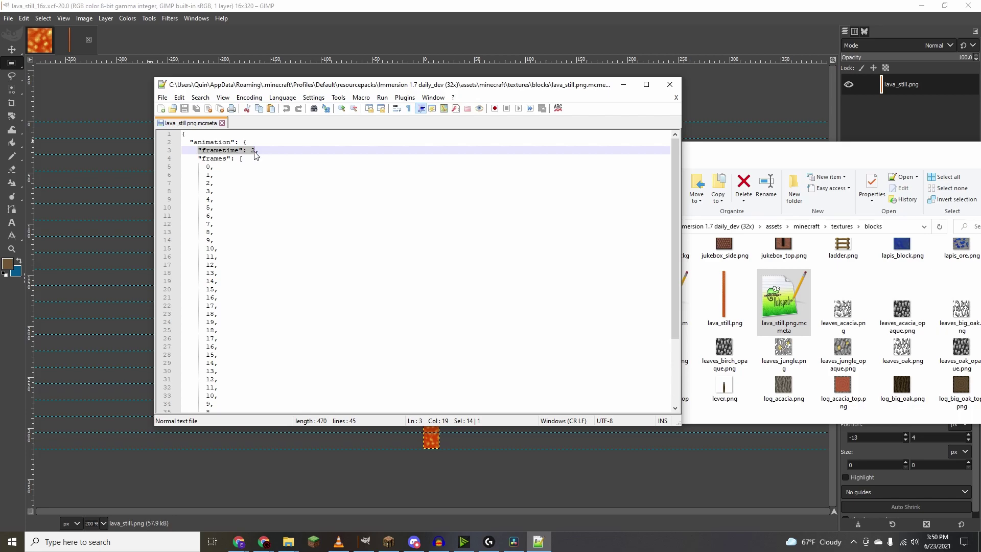
key(Left)
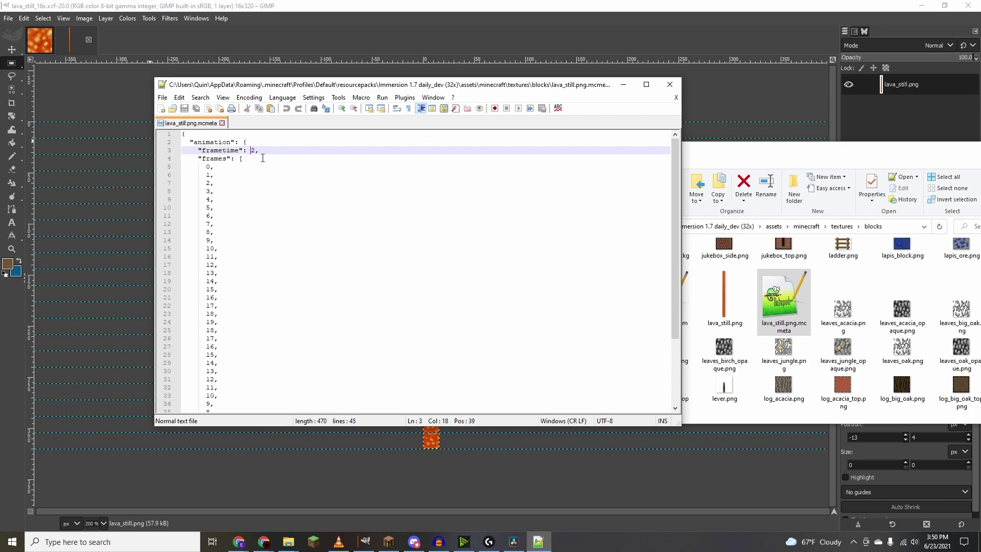
key(shift+Right)
click(263, 152)
click(263, 162)
click(220, 166)
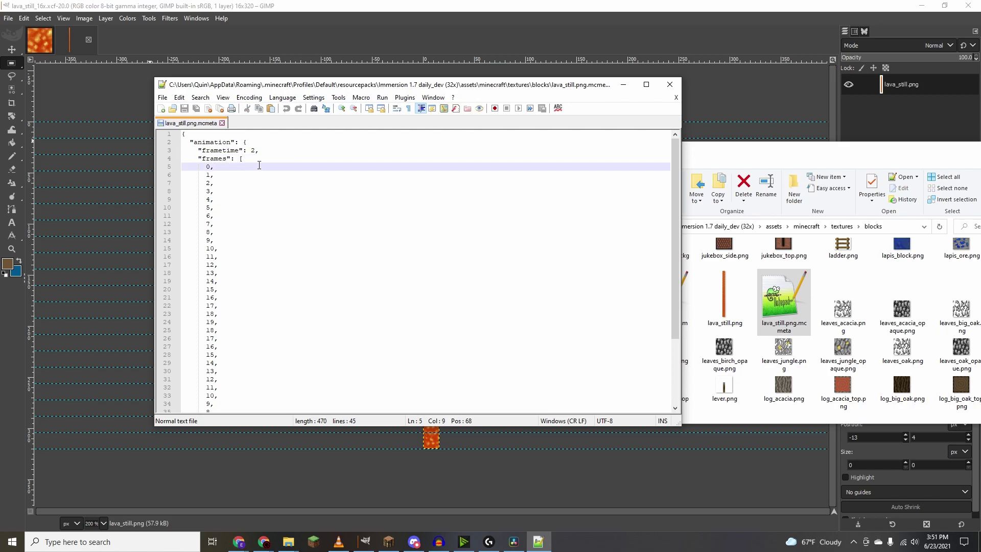
drag(321, 87, 618, 86)
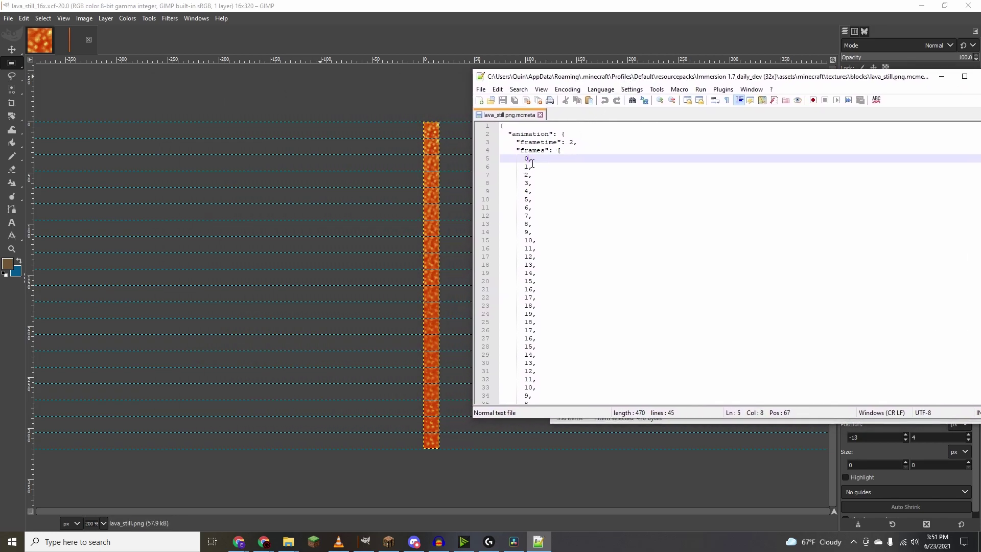
Trace the frames list to peak frame 19 on line 24 and its end near line 42, then return to GIMP.
click(548, 314)
scroll(547, 315, down, 4)
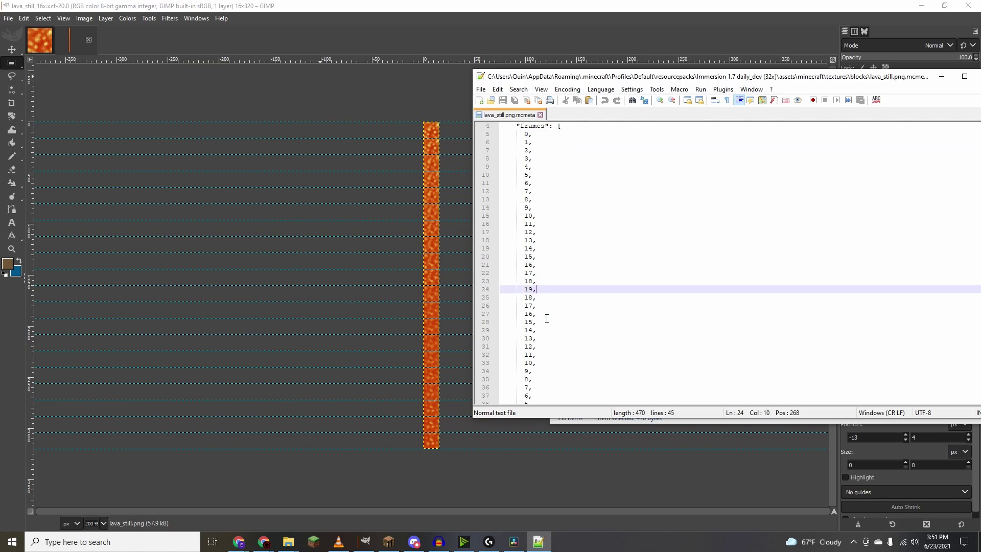
click(553, 377)
scroll(554, 376, up, 4)
scroll(565, 378, down, 4)
scroll(567, 353, up, 3)
scroll(554, 250, up, 1)
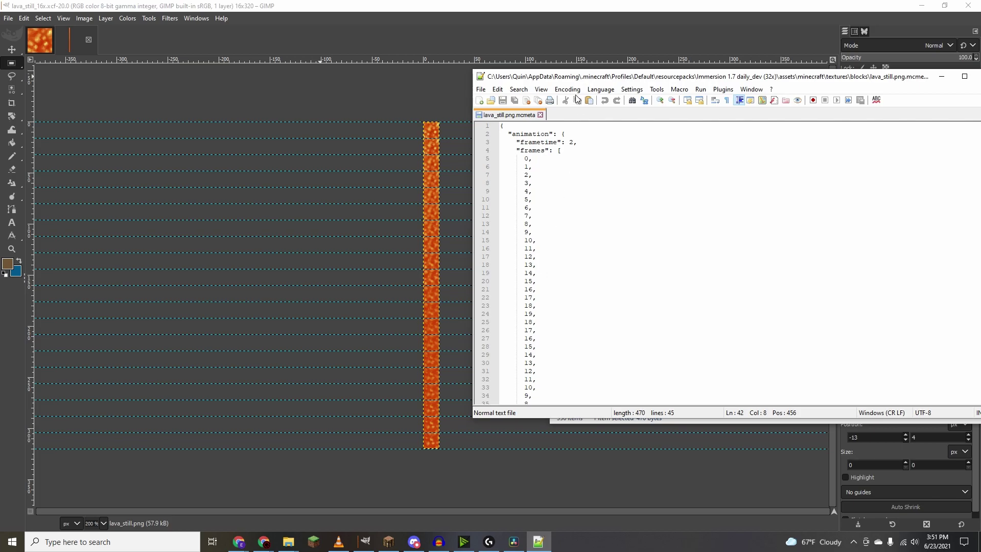
drag(567, 78, 593, 76)
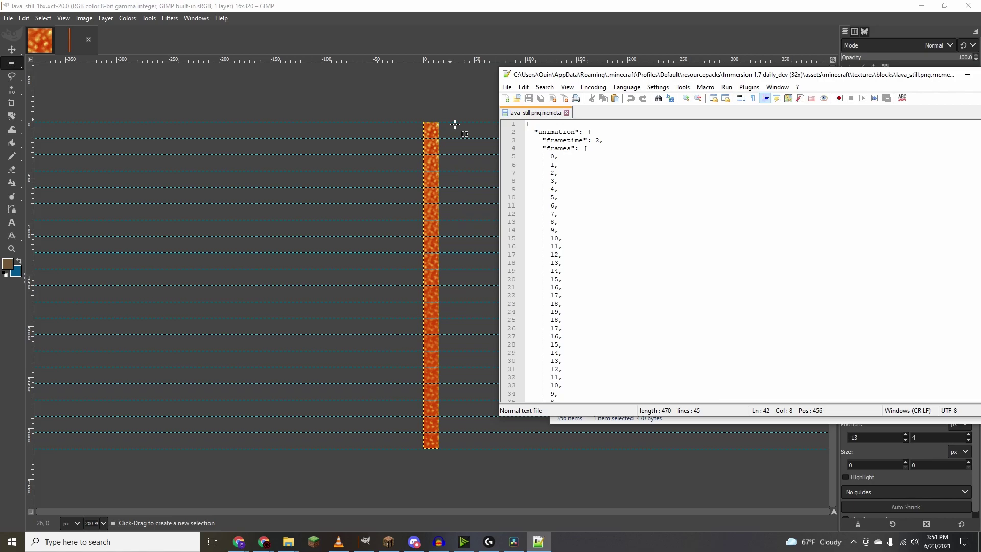
click(438, 11)
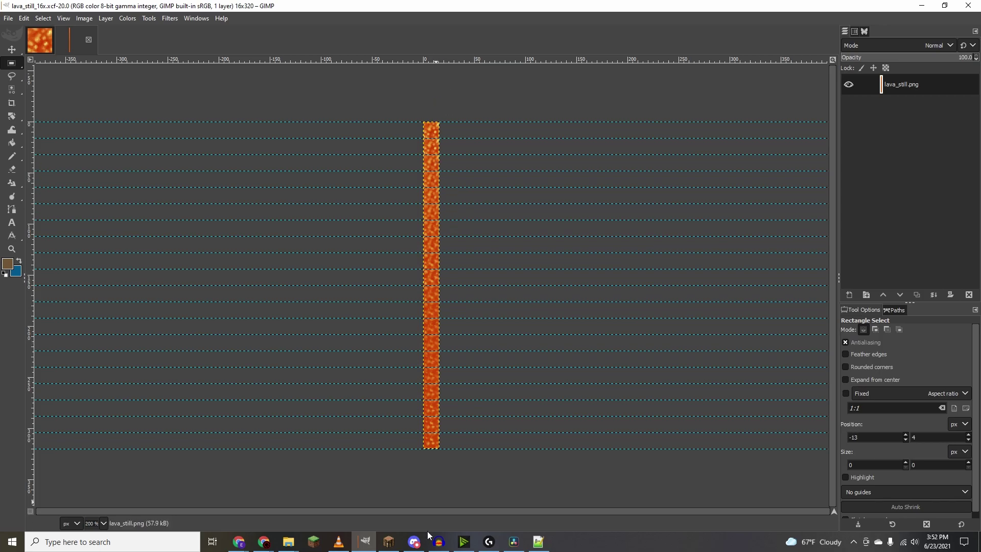
Bring Notepad++ back and position its window to the right of the GIMP lava strip.
key(alt+Tab)
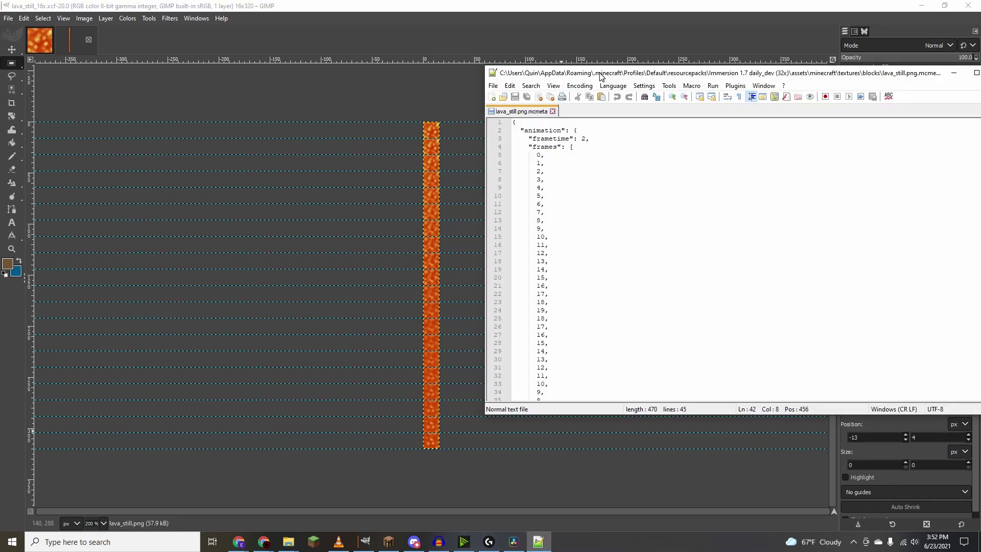
drag(651, 68, 643, 56)
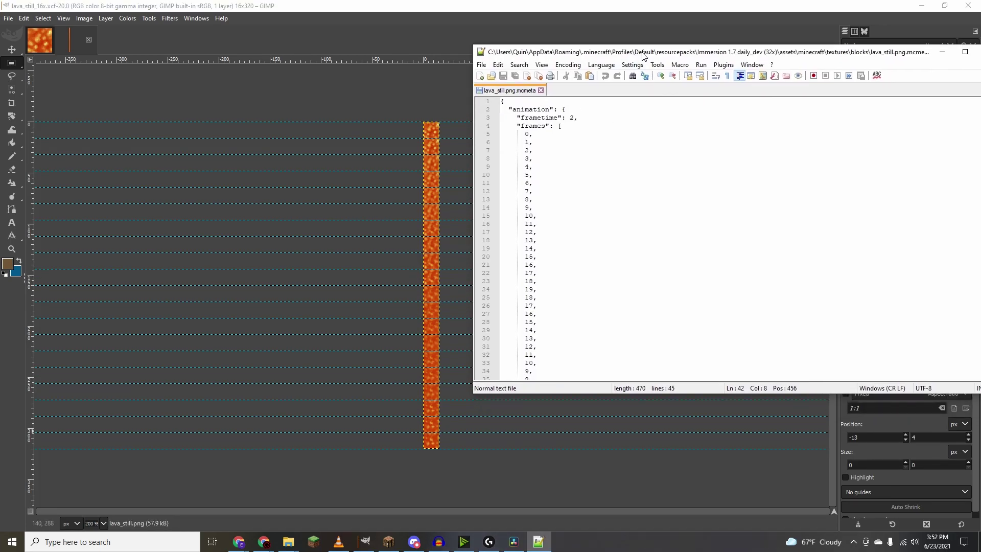
scroll(591, 188, down, 1)
scroll(593, 189, up, 1)
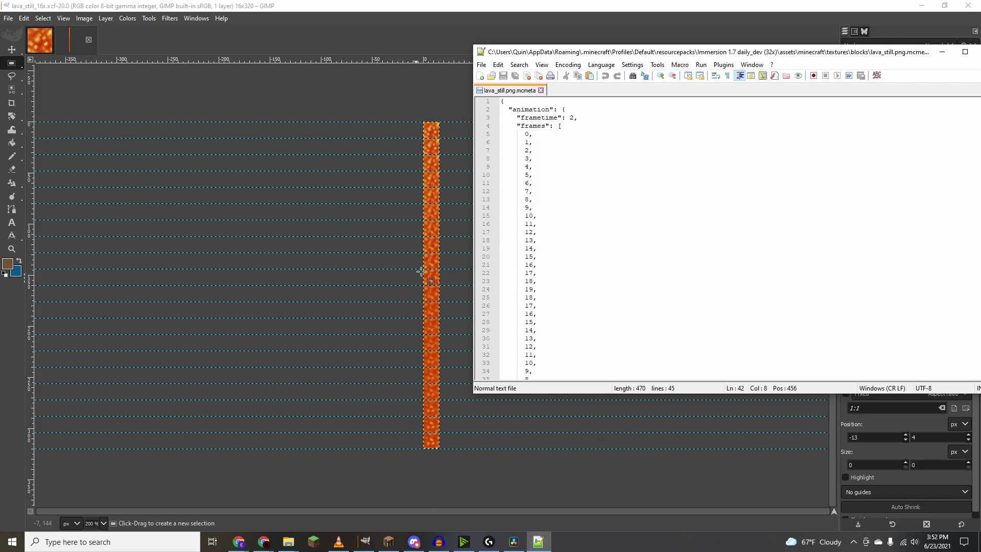
drag(552, 53, 598, 57)
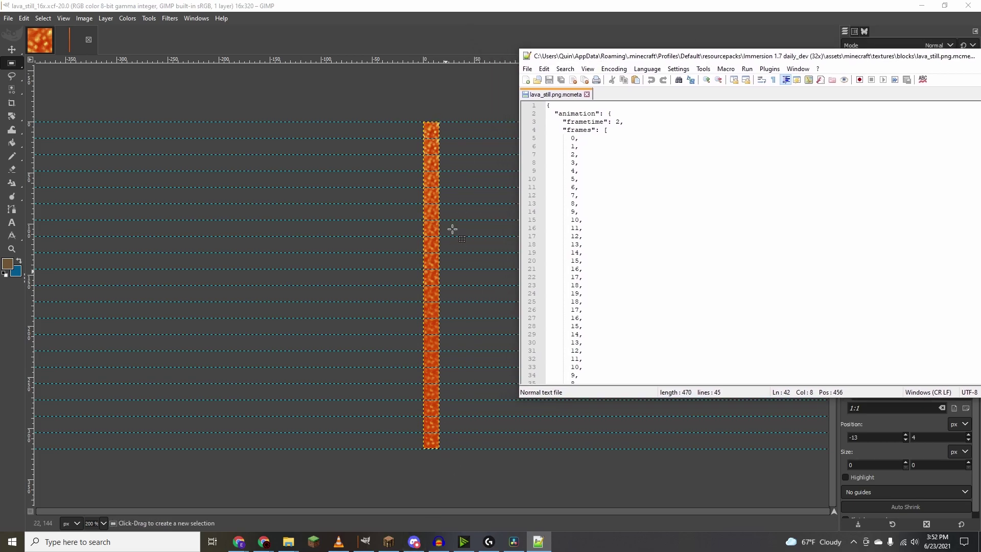
drag(687, 58, 655, 53)
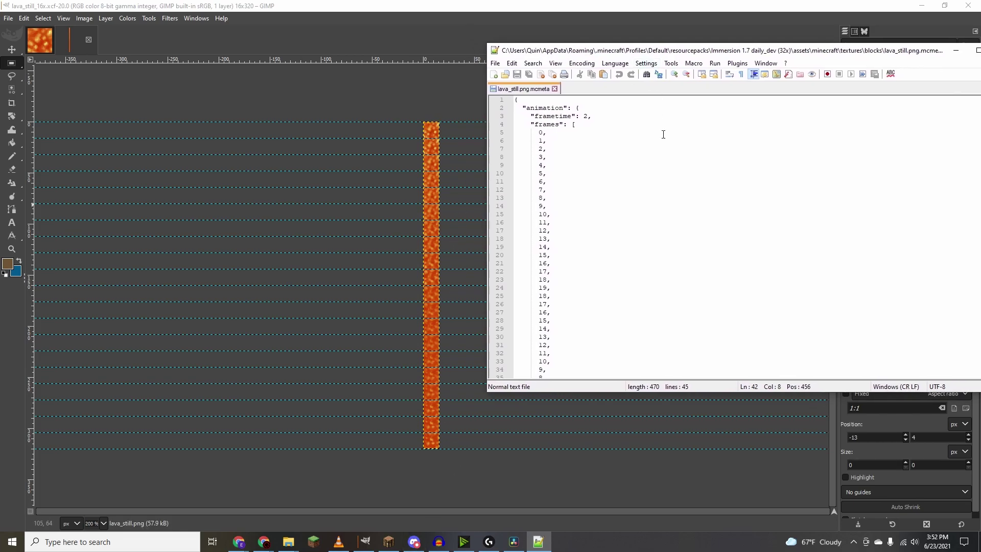